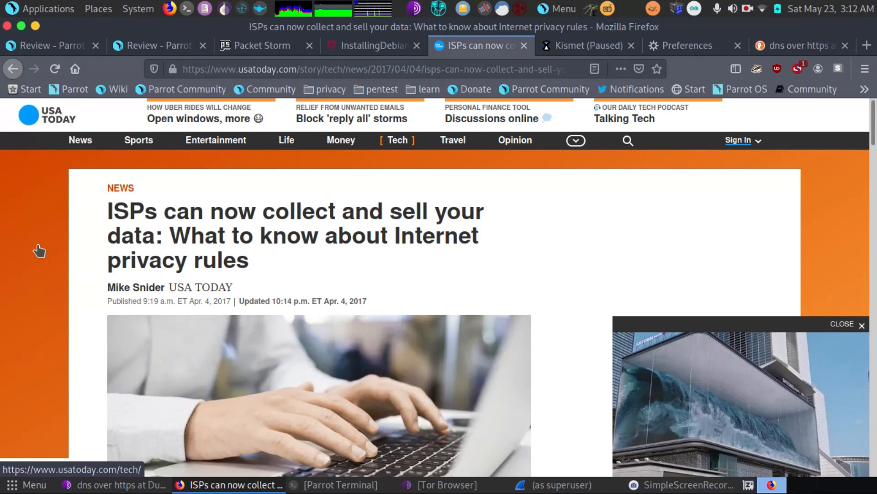
# - Switch to Wireshark and examine the domain name in the answer section of DNS response packet 456
pyautogui.click(543, 488)
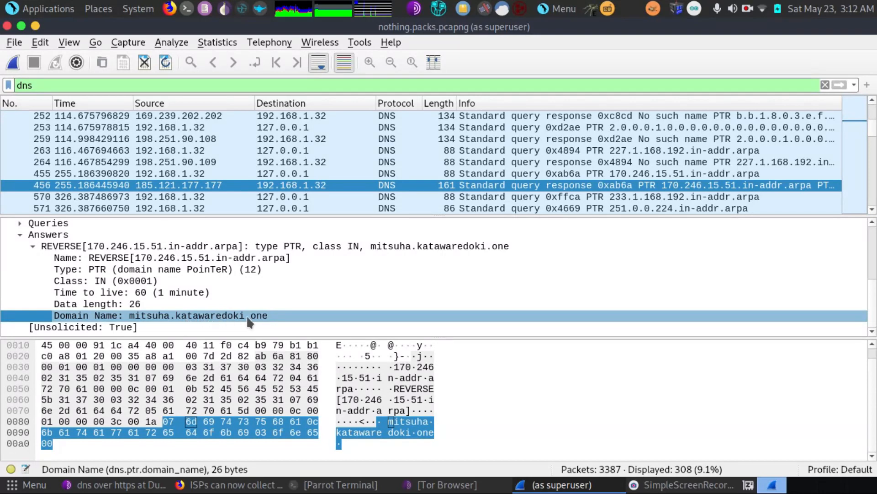
pyautogui.click(267, 318)
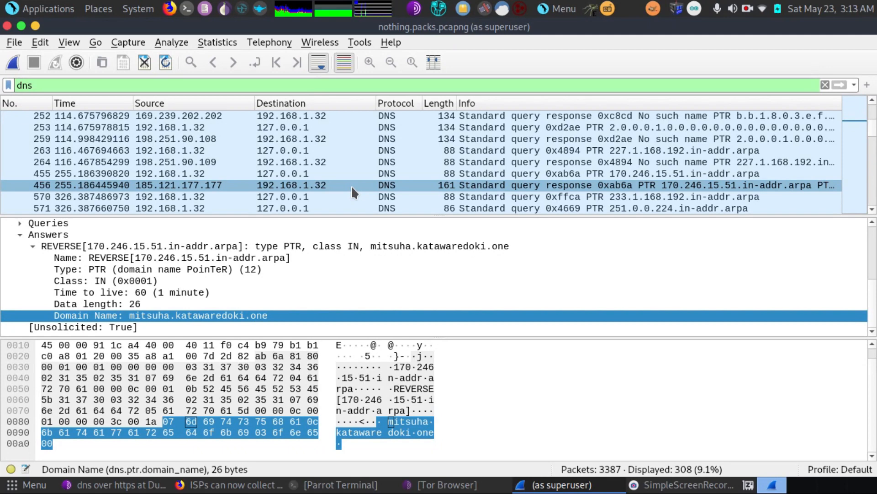
pyautogui.click(351, 185)
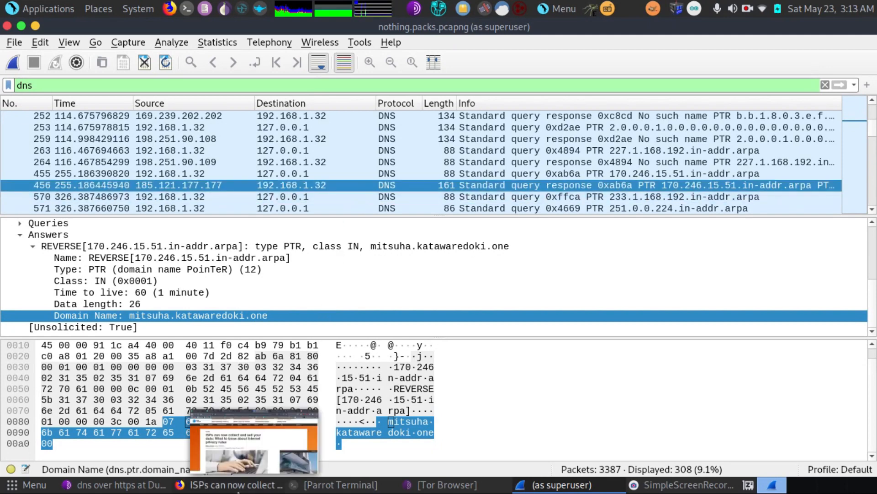
# - Return to Firefox and check the DNS over HTTPS option in the network connection settings, leaving without saving
pyautogui.click(238, 487)
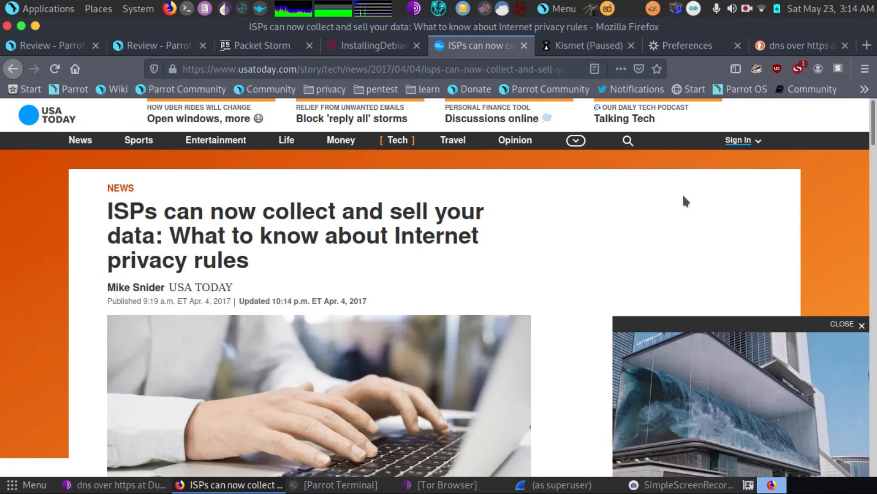
pyautogui.click(687, 48)
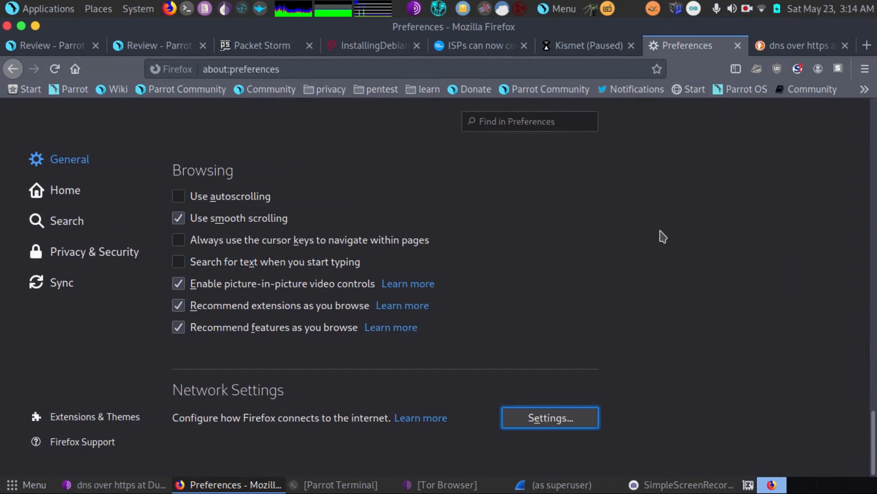
pyautogui.click(556, 422)
pyautogui.scroll(-5, 497, 308)
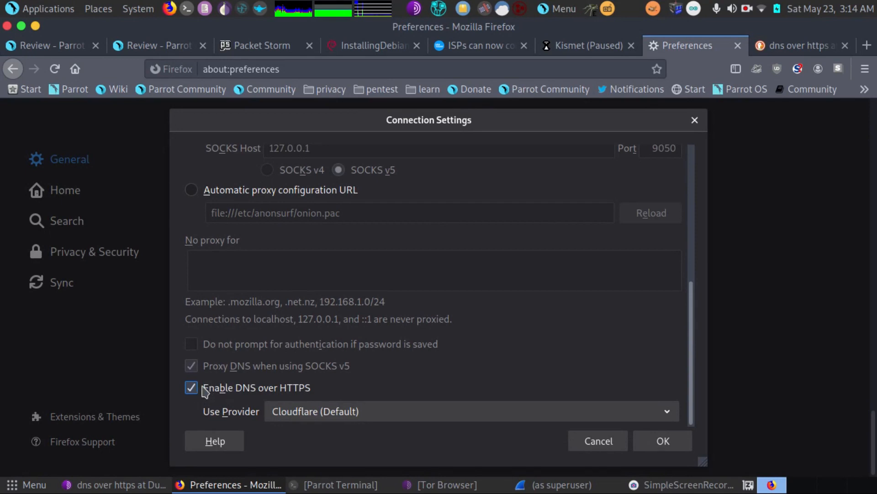
pyautogui.click(596, 440)
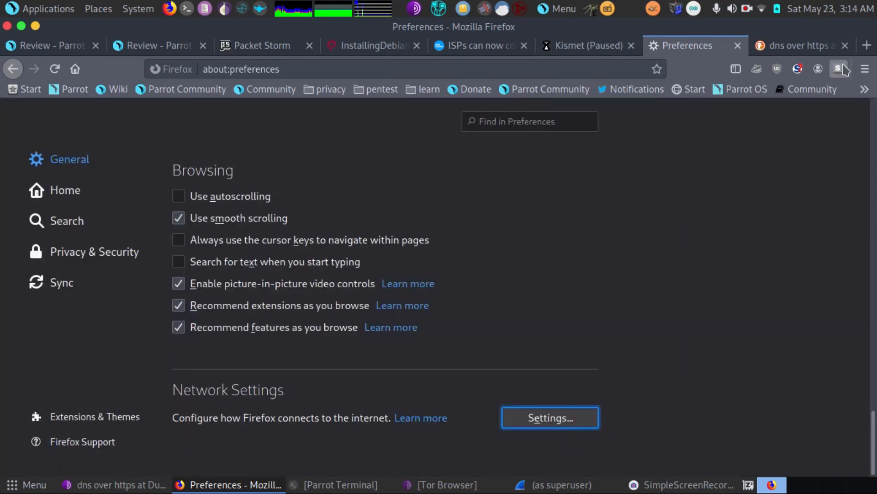
# - In the network connection settings, try Custom as the DNS over HTTPS provider, return it to Cloudflare (Default) and apply
pyautogui.click(865, 68)
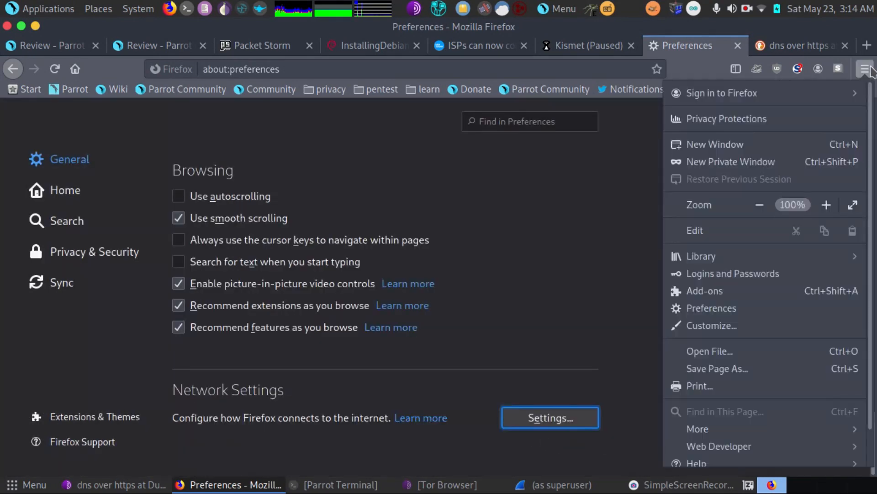
pyautogui.click(712, 308)
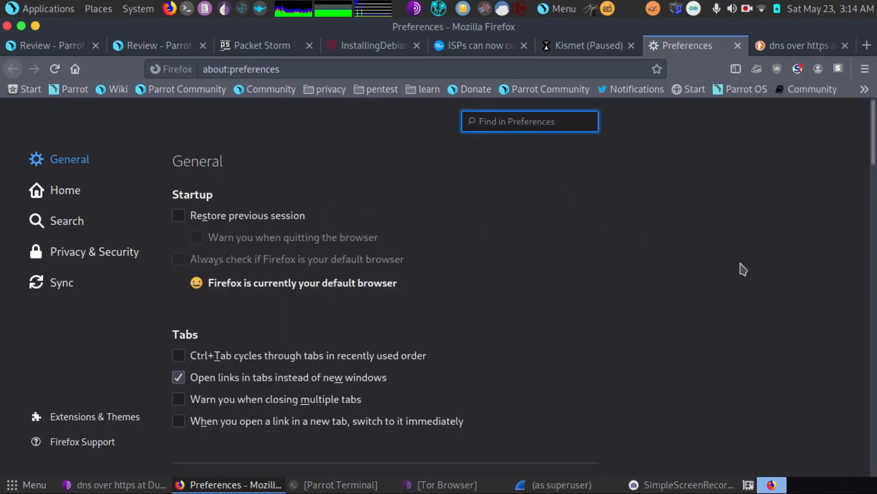
pyautogui.scroll(-20, 743, 269)
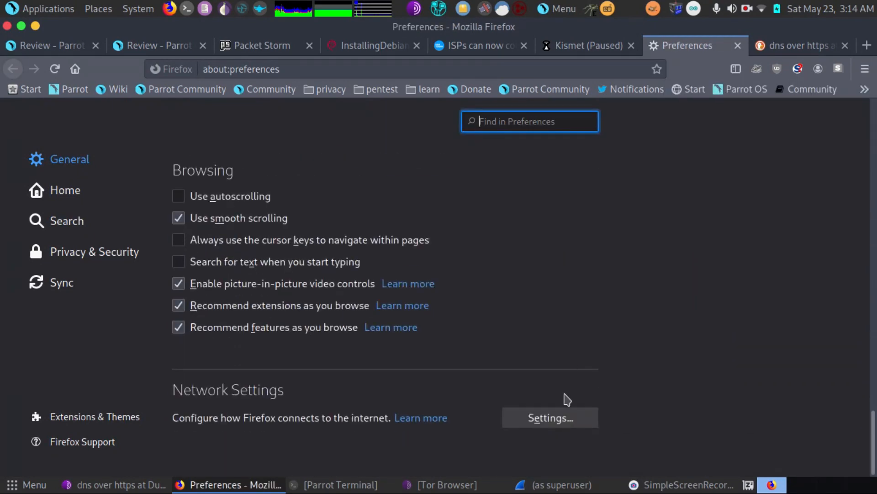
pyautogui.click(554, 420)
pyautogui.scroll(-5, 509, 323)
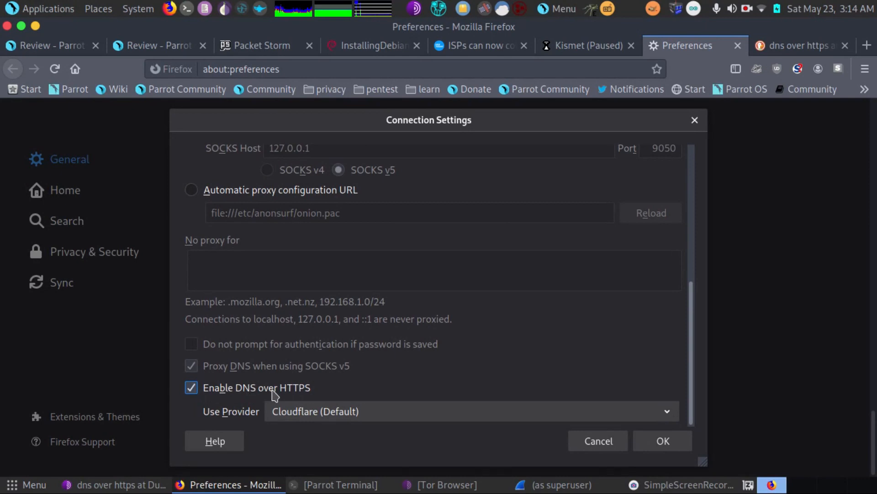
pyautogui.click(287, 411)
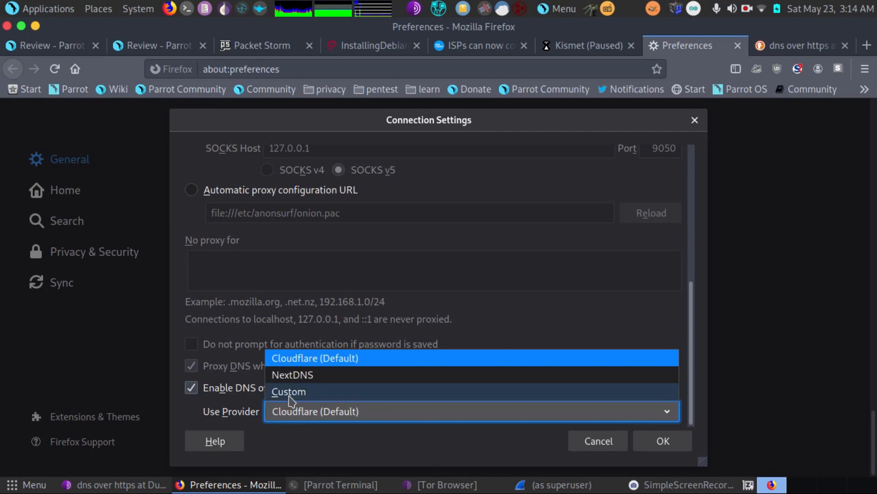
pyautogui.click(293, 392)
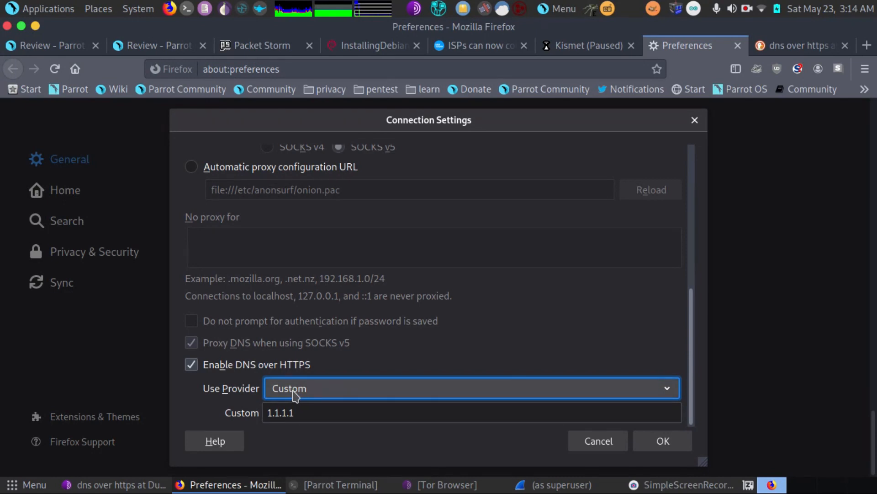
pyautogui.click(294, 393)
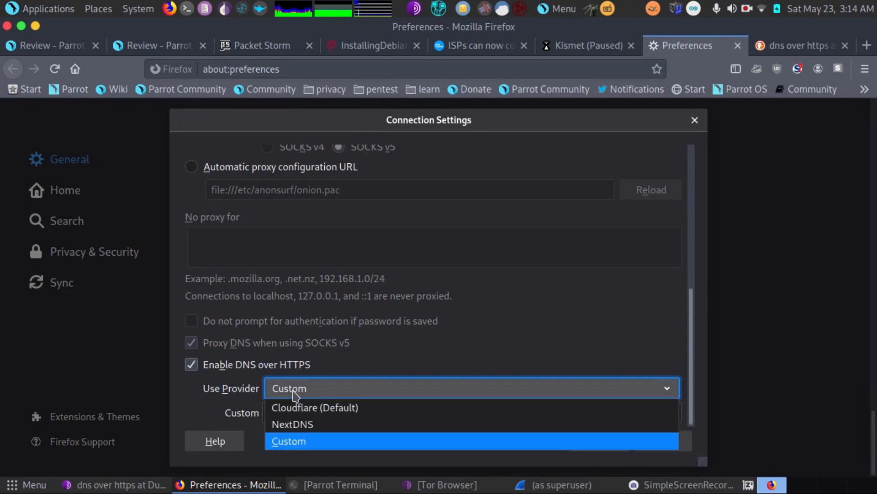
pyautogui.click(291, 408)
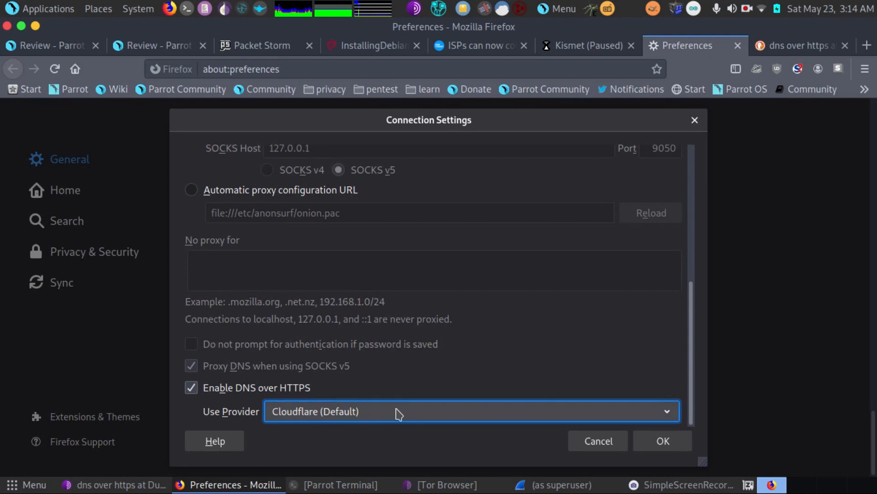
pyautogui.click(663, 441)
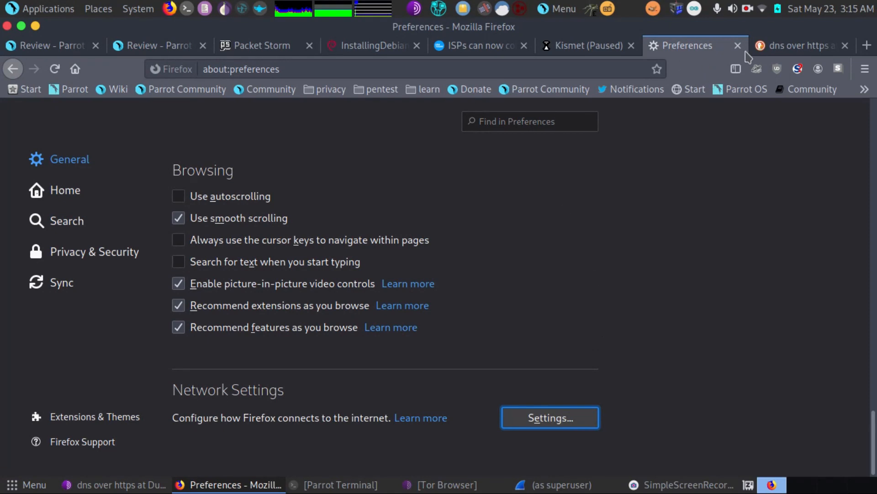
# - Open dnsleaktest.com in a new browser tab
pyautogui.click(872, 47)
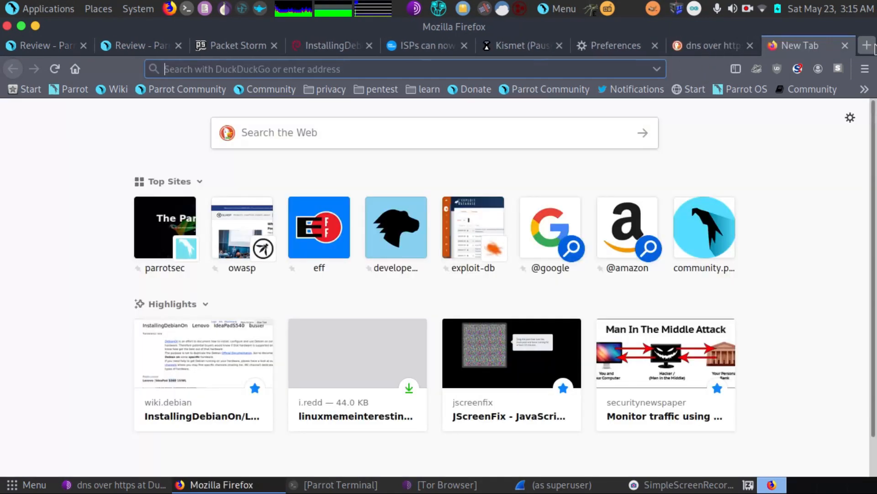
pyautogui.write('dnsleak.')
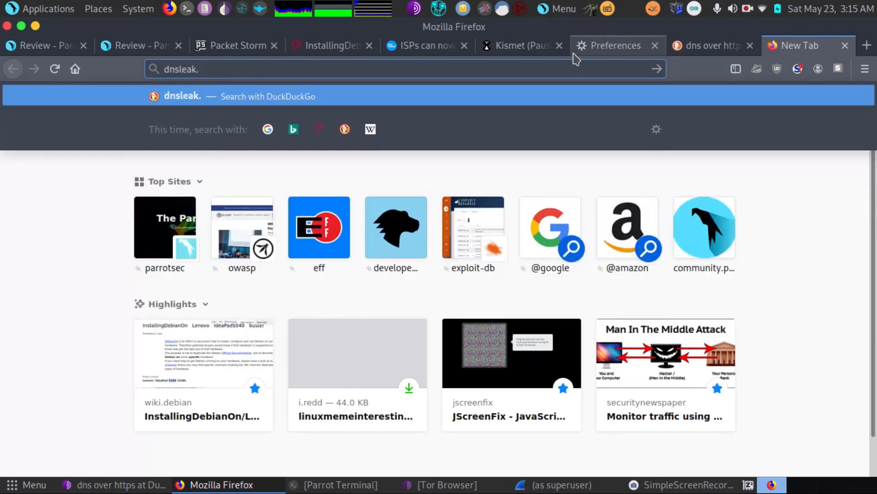
pyautogui.press('BackSpace')
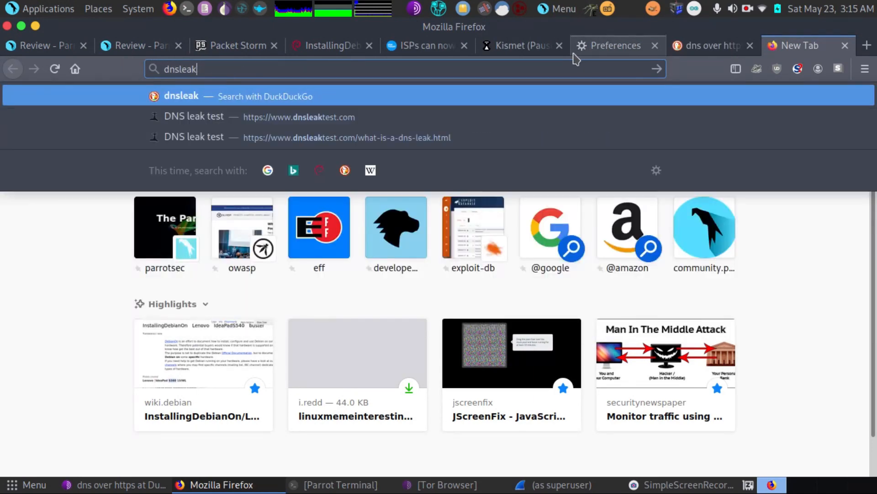
pyautogui.write('test.com/')
pyautogui.press('Return')
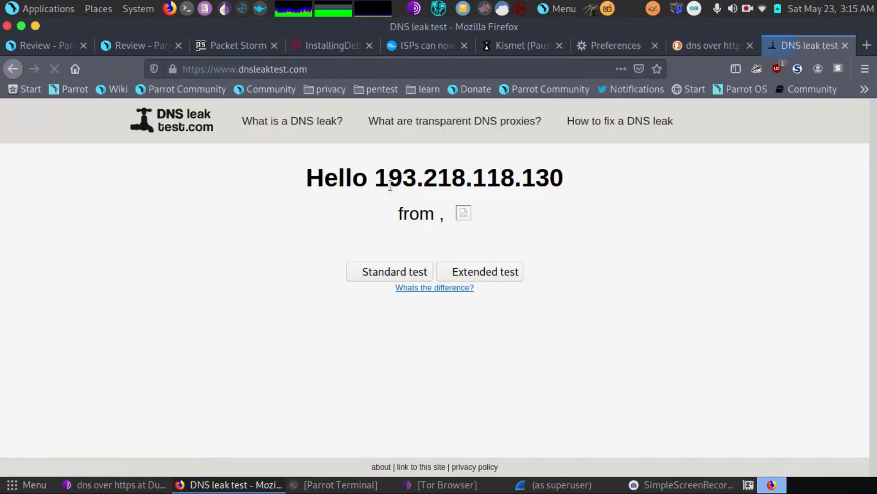
# - Abandon the extended DNS leak test and run the standard test instead
pyautogui.click(477, 274)
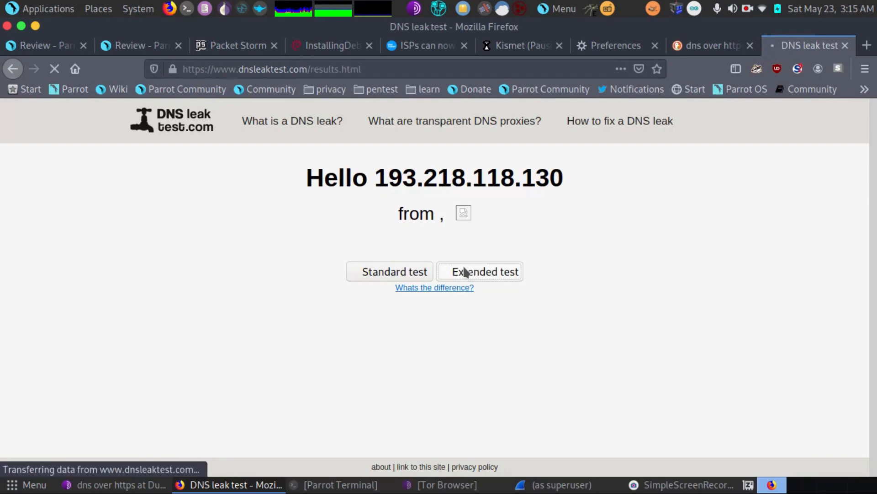
pyautogui.click(13, 69)
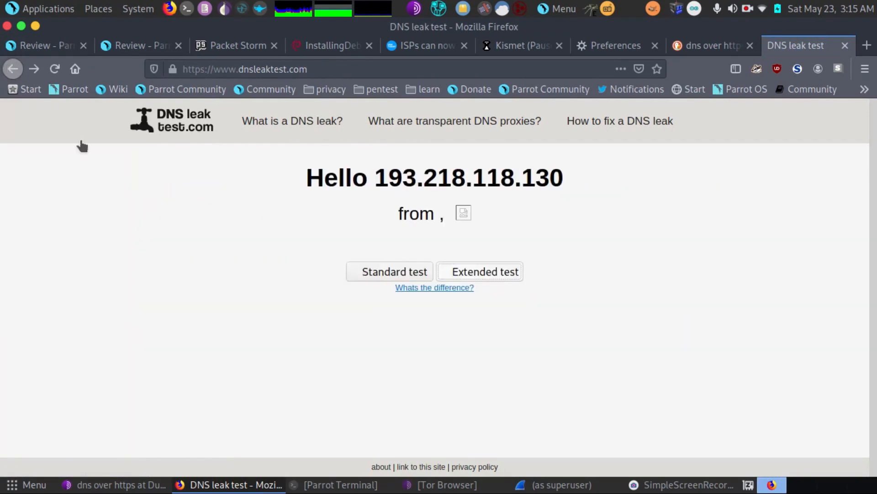
pyautogui.click(386, 273)
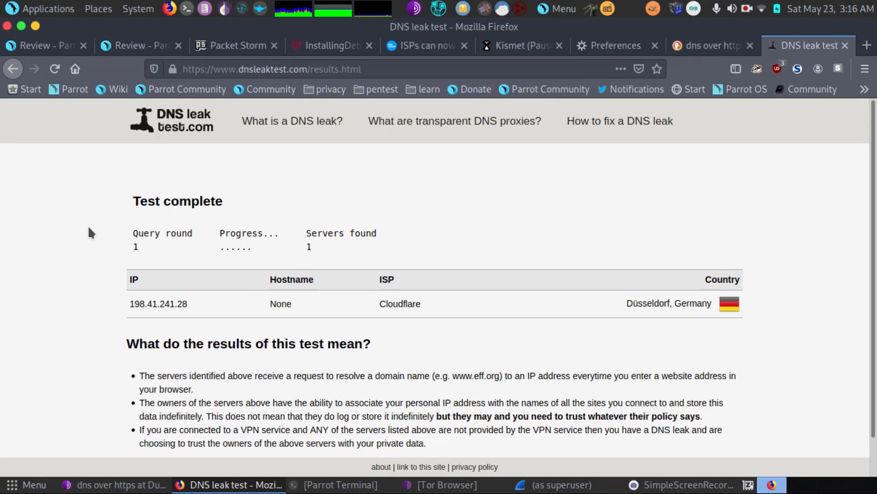
pyautogui.click(339, 485)
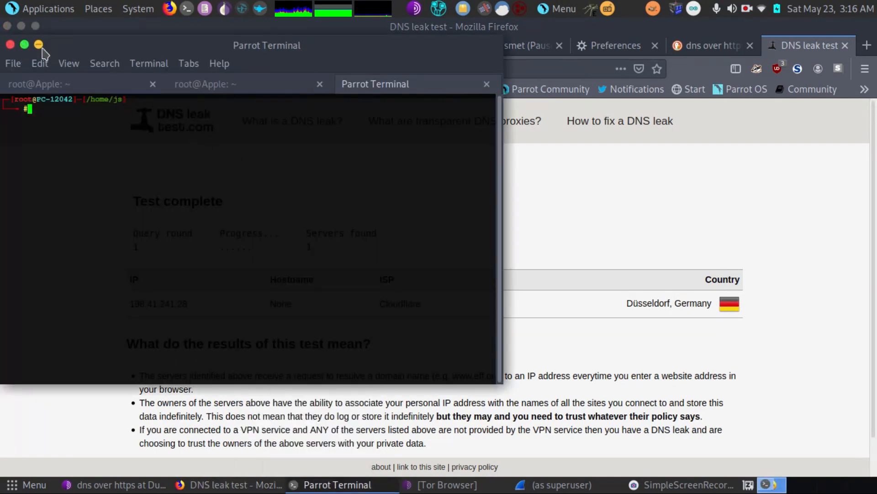
pyautogui.write('cat /etc/')
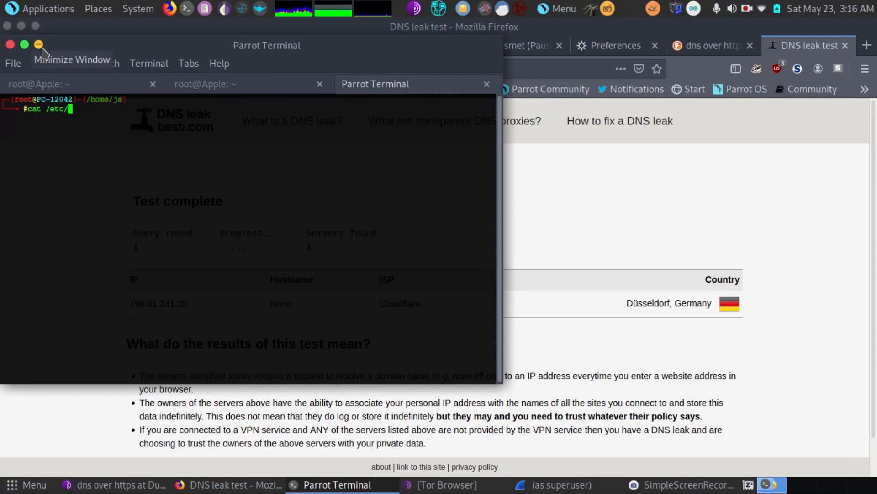
pyautogui.click(38, 45)
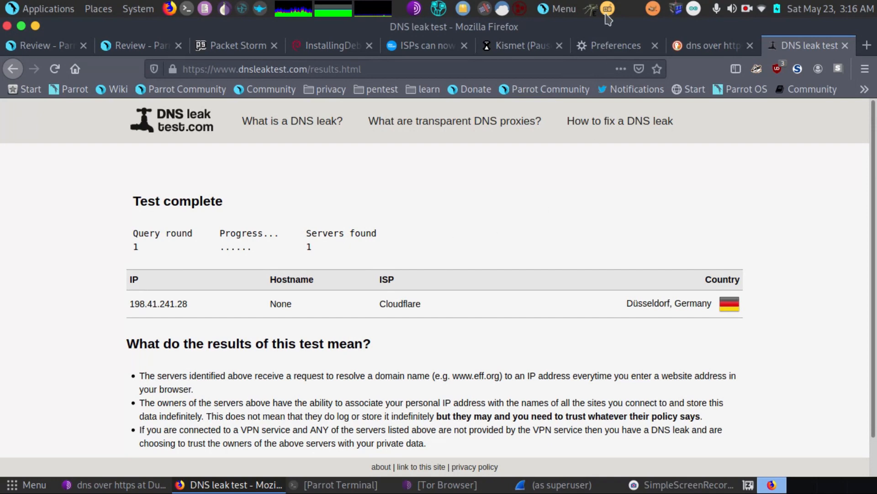
# - Recheck the DNS over HTTPS option and its provider in the browser's network connection settings
pyautogui.click(611, 51)
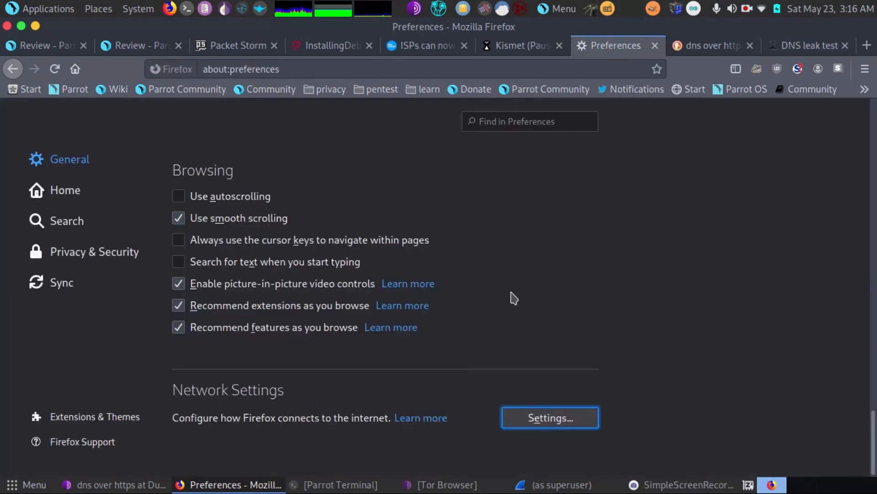
pyautogui.click(546, 420)
pyautogui.scroll(-5, 410, 378)
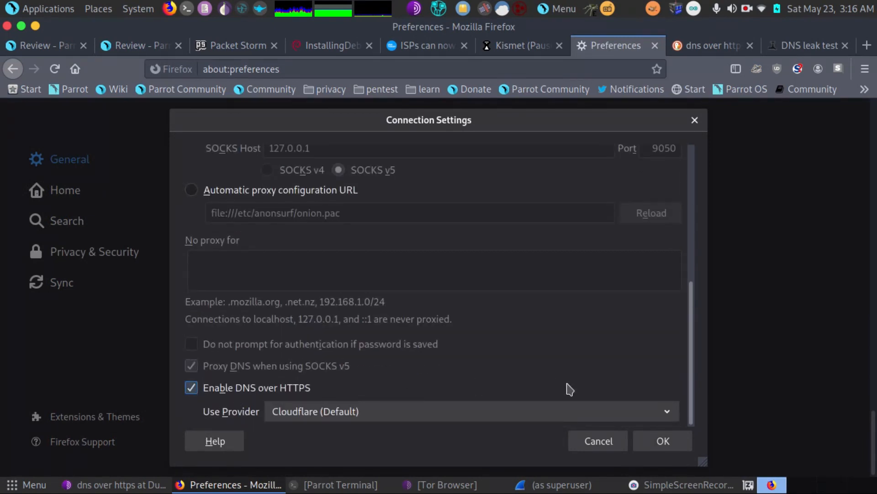
pyautogui.click(649, 441)
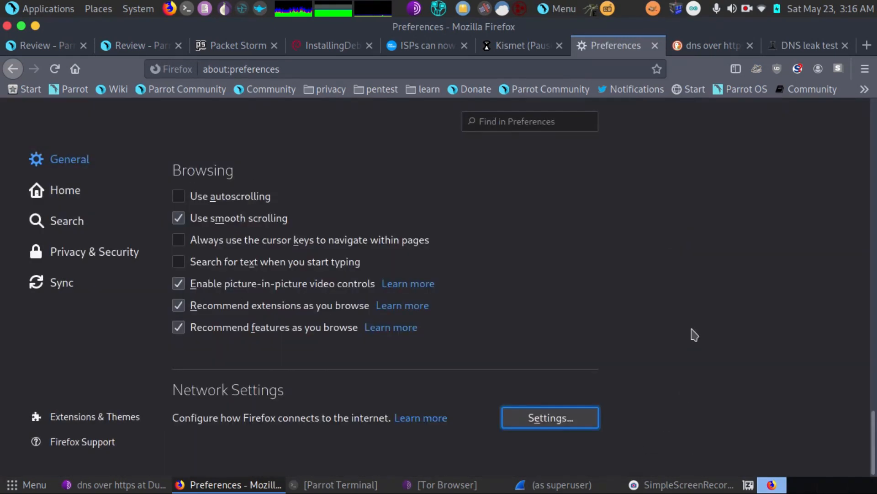
# - Switch to the Wireshark capture filtered on DNS traffic
pyautogui.click(514, 486)
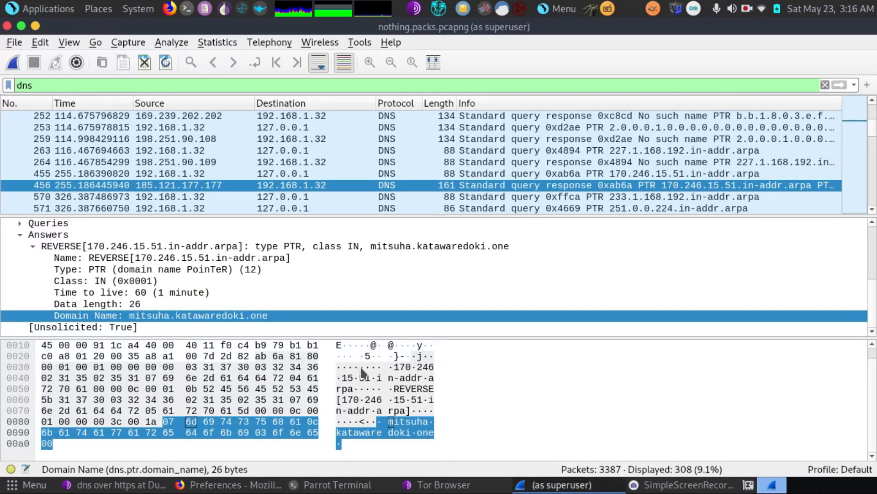